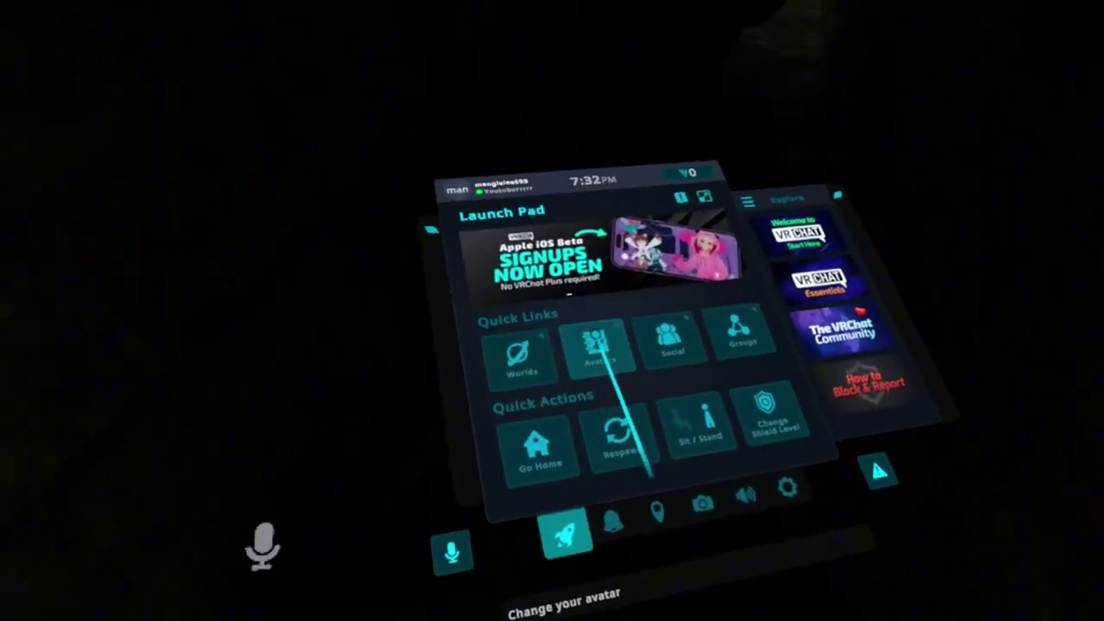
Step: Open the avatars1 favourites list in the Avatars menu, previewing one avatar
left_click(597, 345)
scroll(506, 271, "down", 3)
scroll(569, 312, "down", 5)
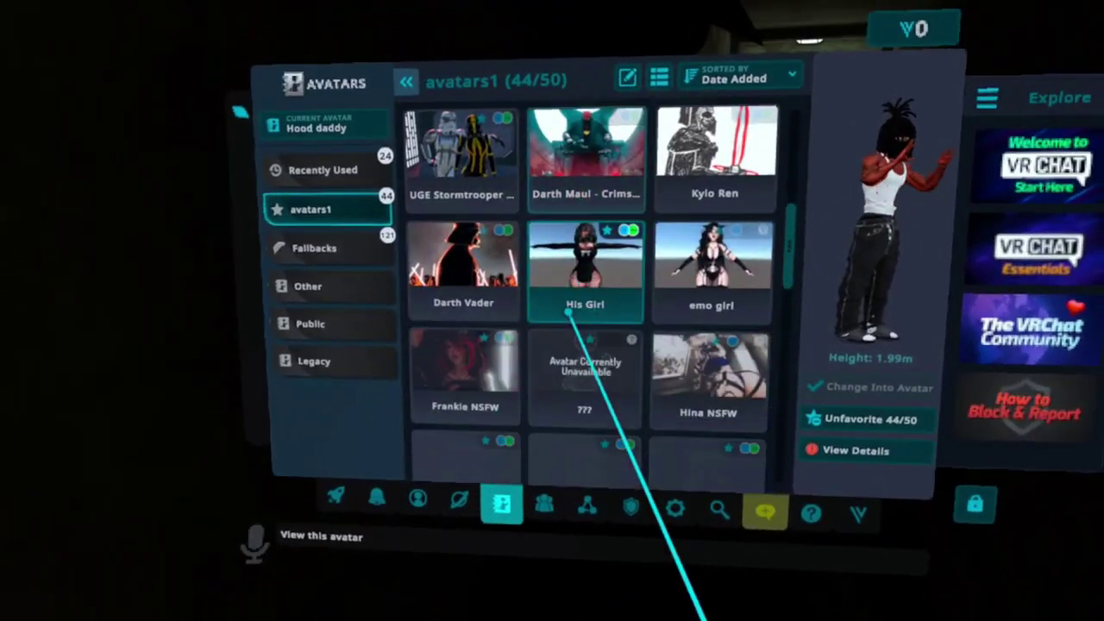